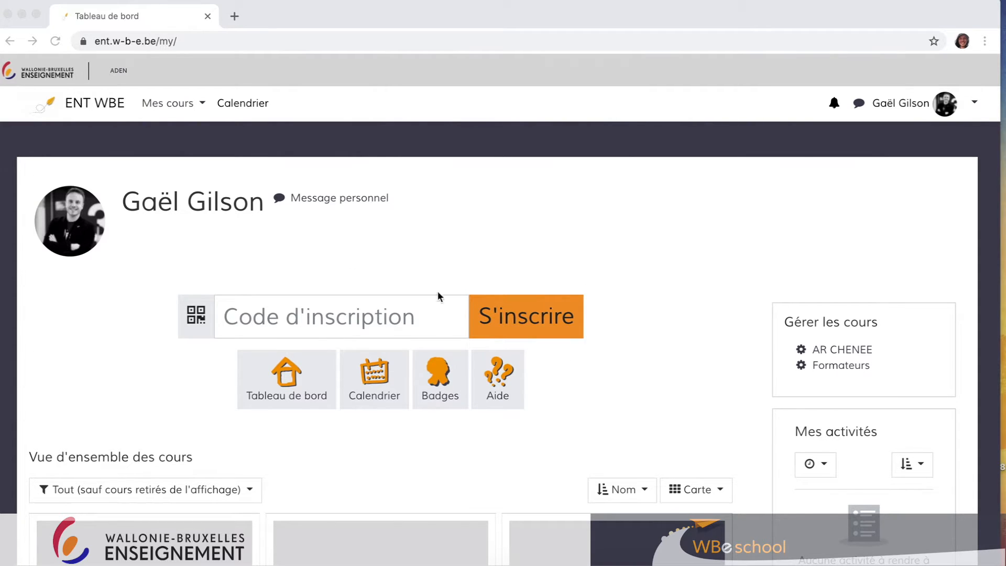
Open the ARC-GILSON Français (PIA) course from the list of courses.
left_click(186, 105)
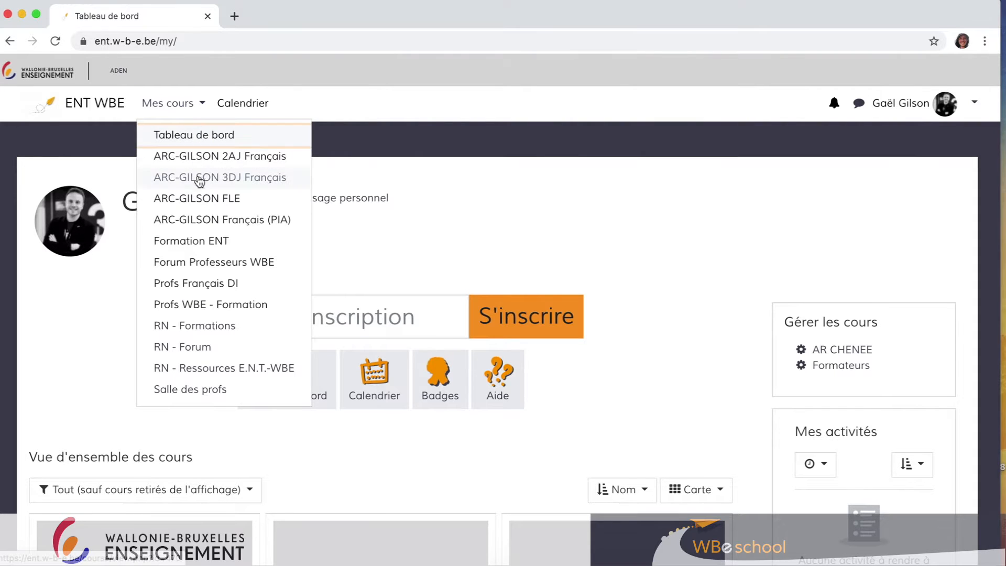
left_click(197, 218)
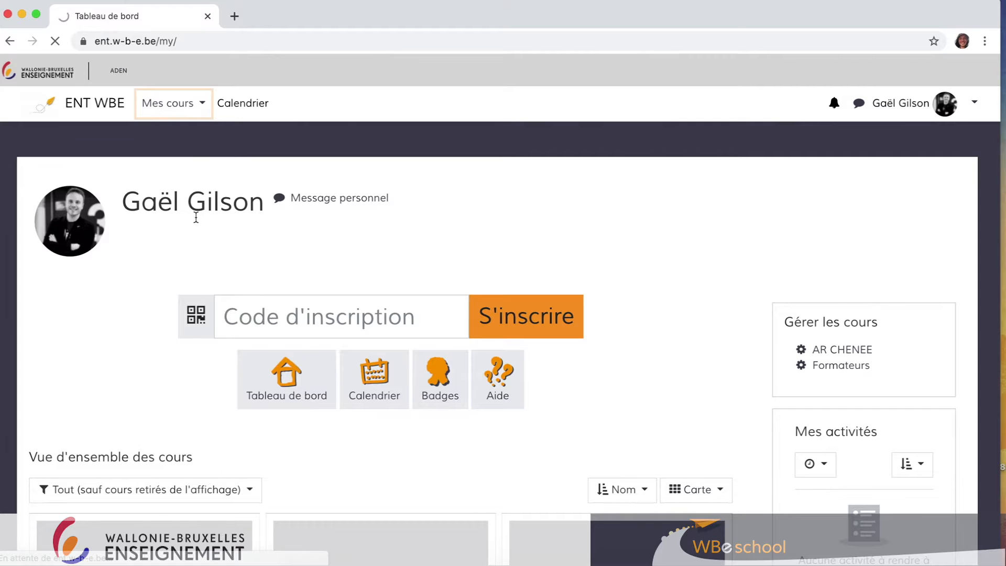
scroll(283, 357, "down", 3)
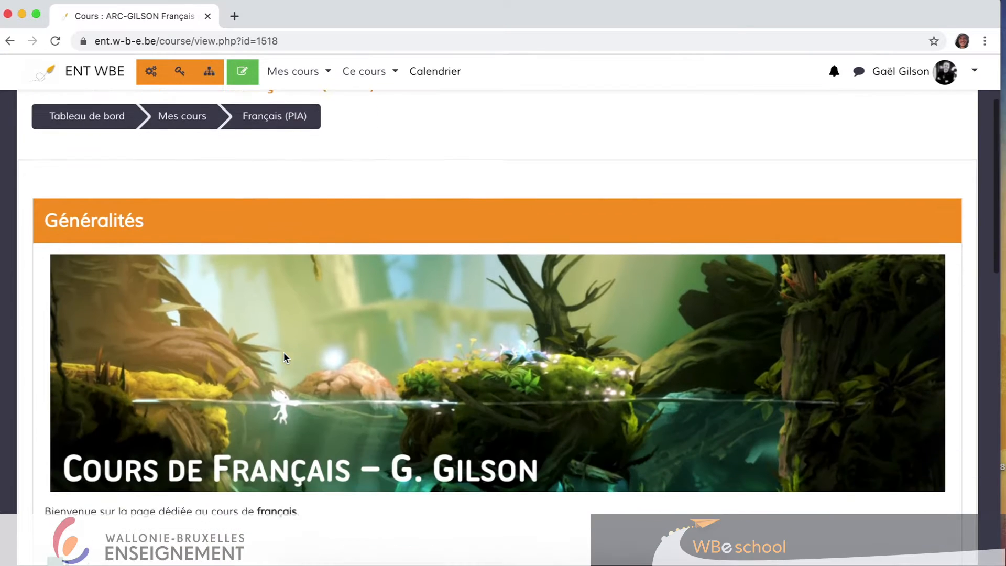
scroll(284, 358, "down", 3)
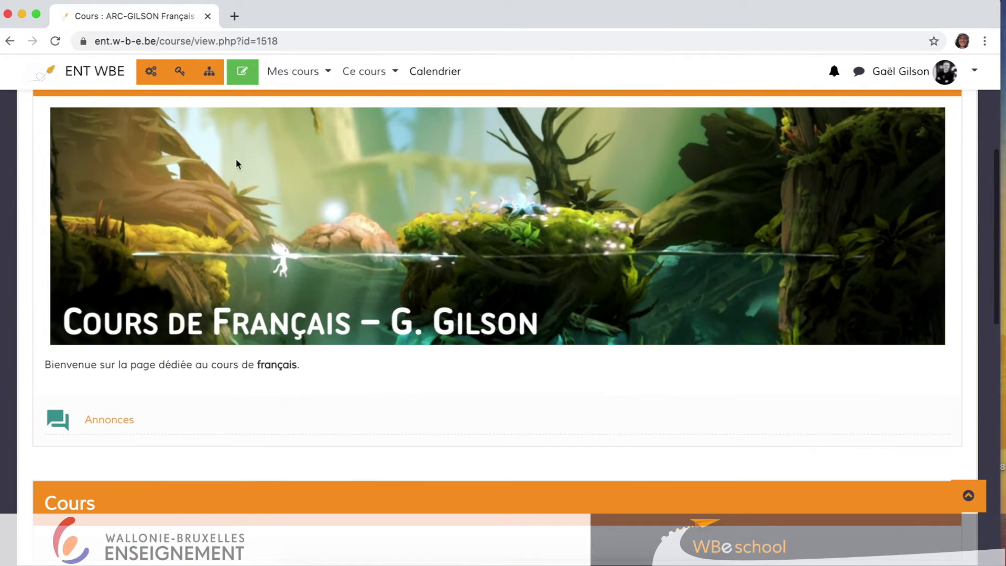
Turn editing mode on for the course.
left_click(243, 73)
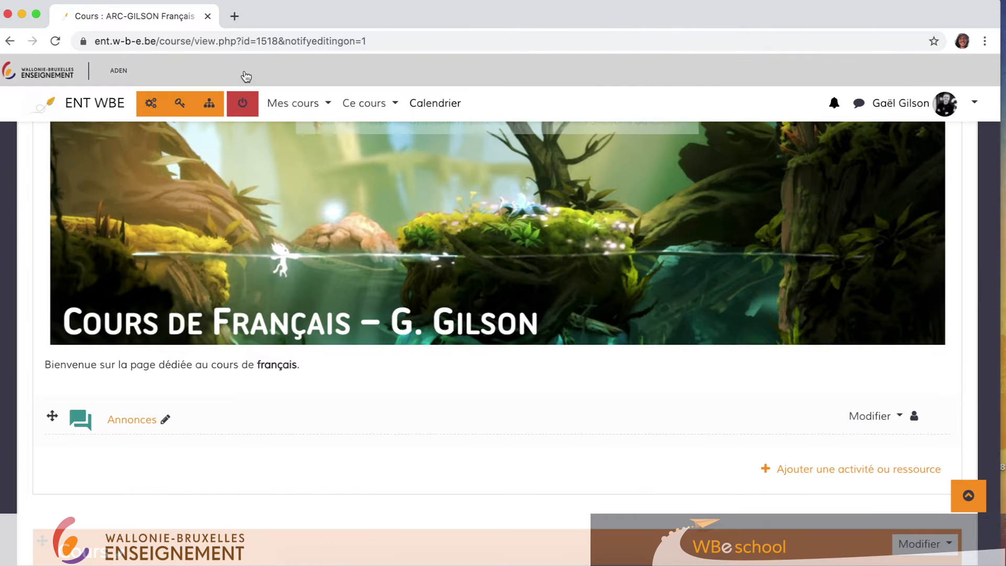
scroll(246, 255, "down", 4)
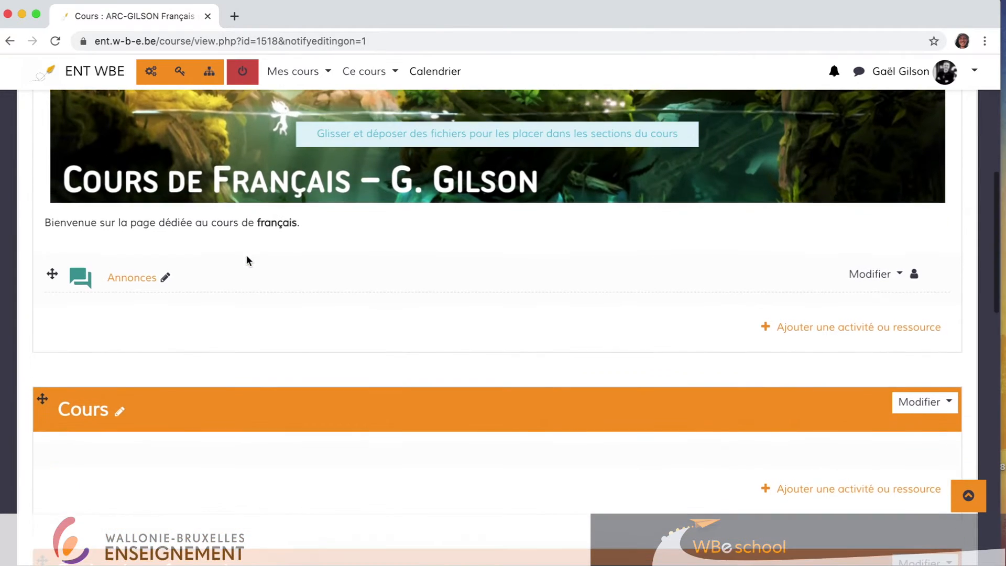
scroll(246, 258, "down", 1)
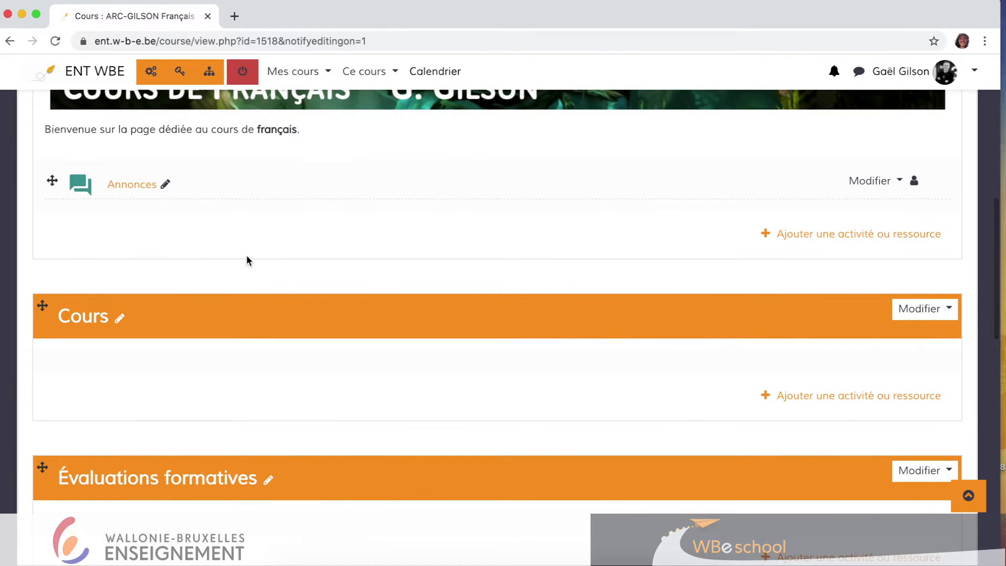
scroll(247, 258, "down", 1)
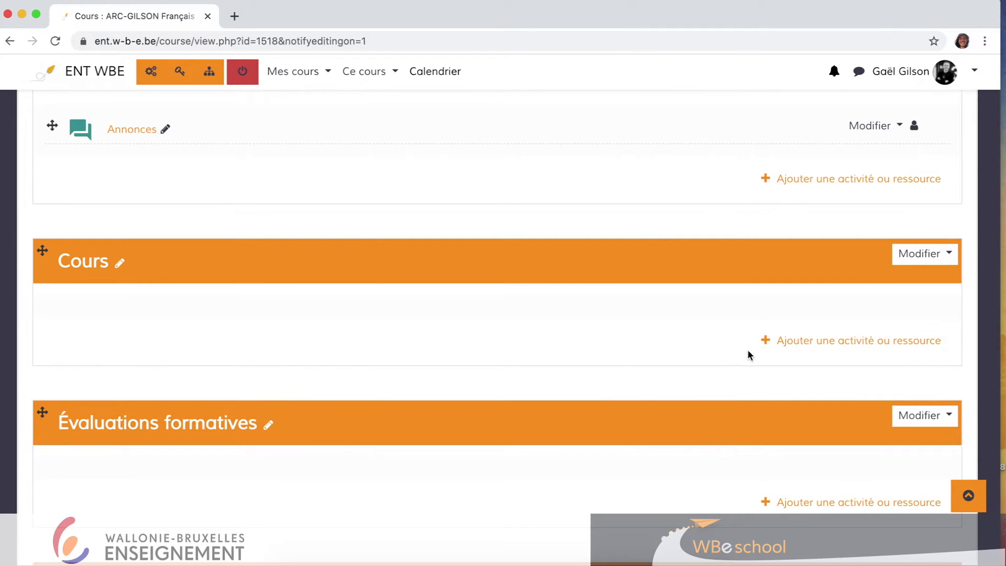
Add a Fichier resource to the Cours section and name it 'Lire le texte narratif (docs élèves)'.
left_click(807, 346)
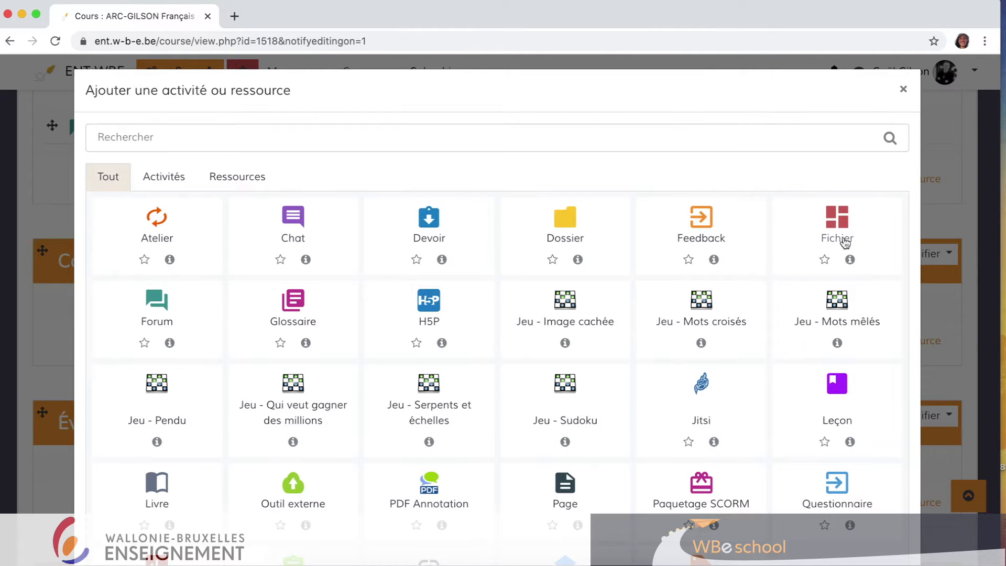
left_click(837, 222)
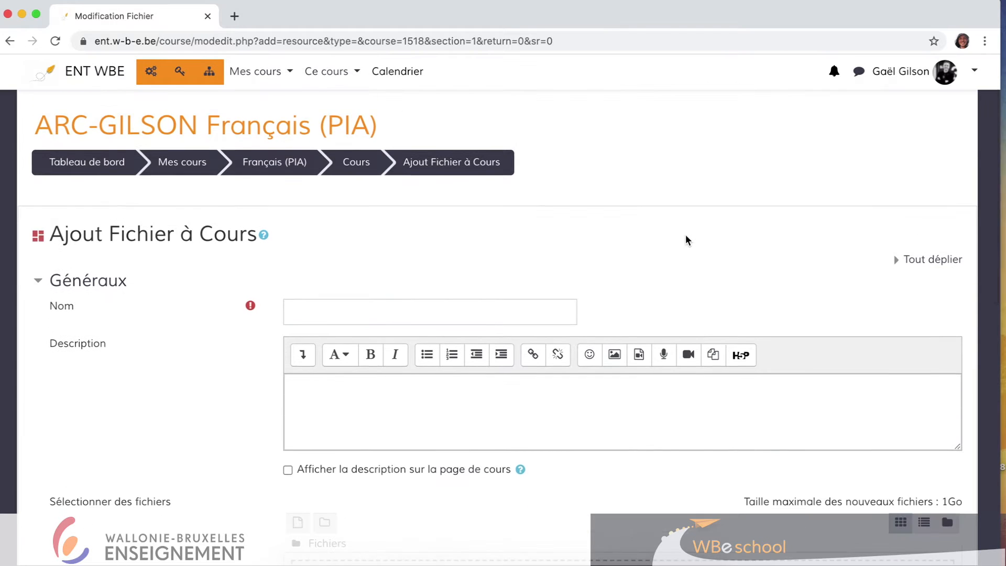
scroll(510, 258, "down", 2)
left_click(418, 272)
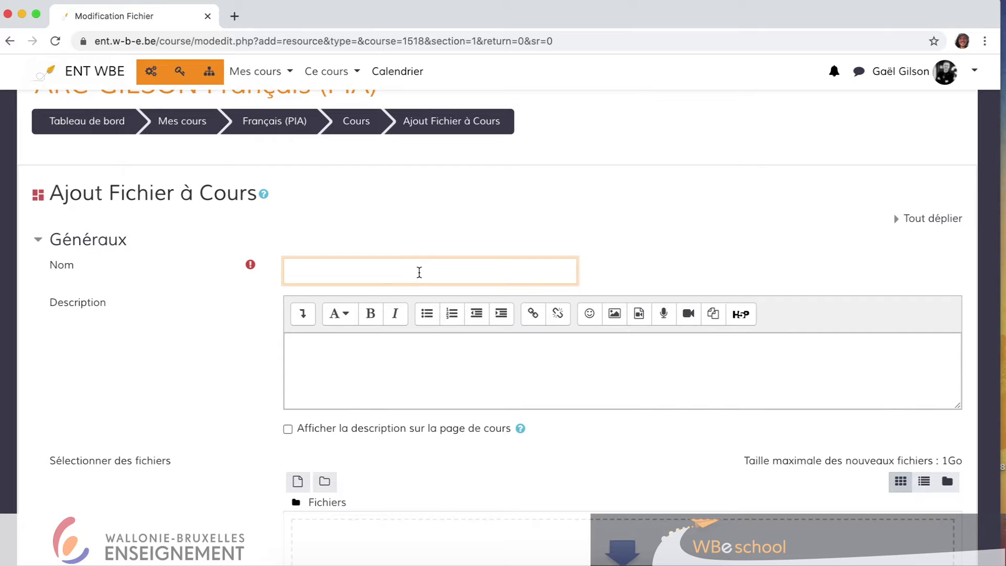
type("Lire le texte narratif")
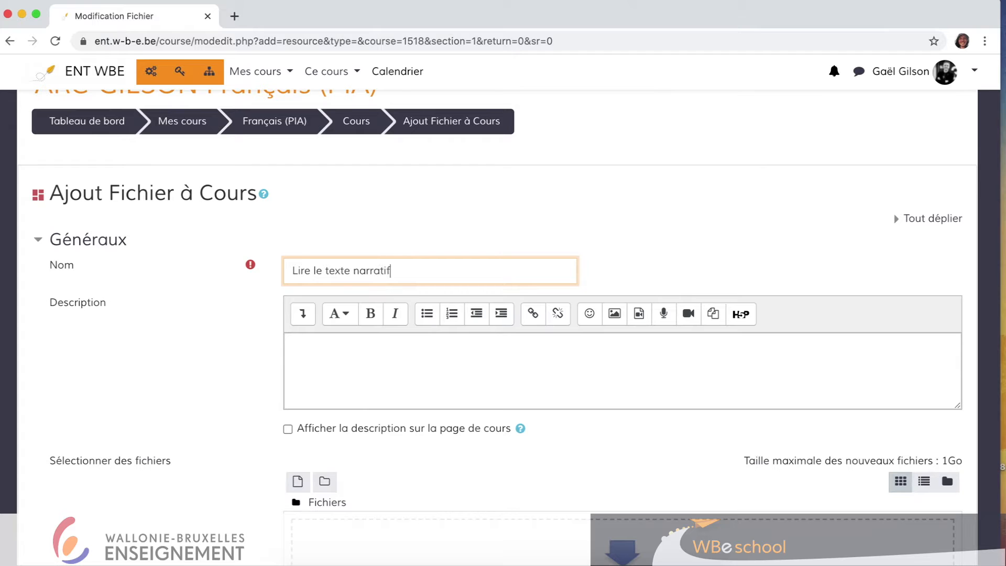
type(" (docs élèves)")
Enter the description 'Il s'agit des documents du chapitre 1.' and enable showing it on the course page.
left_click(382, 382)
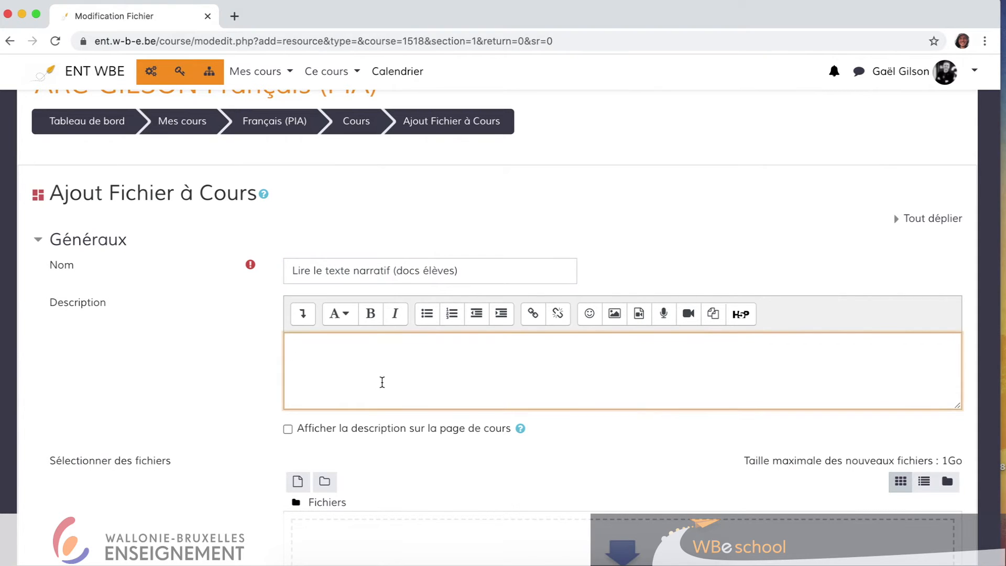
scroll(382, 382, "down", 1)
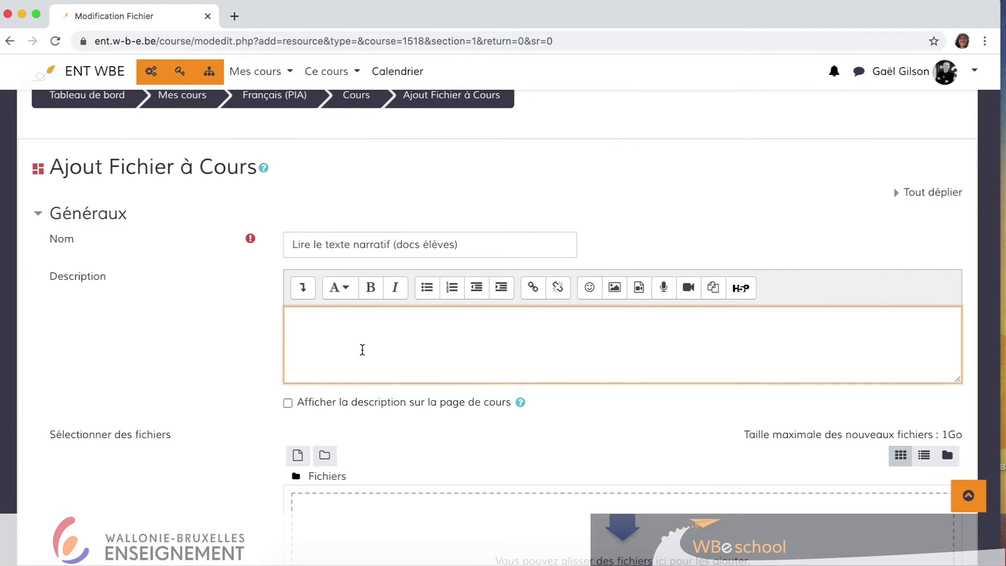
type("Il s'agit des documents")
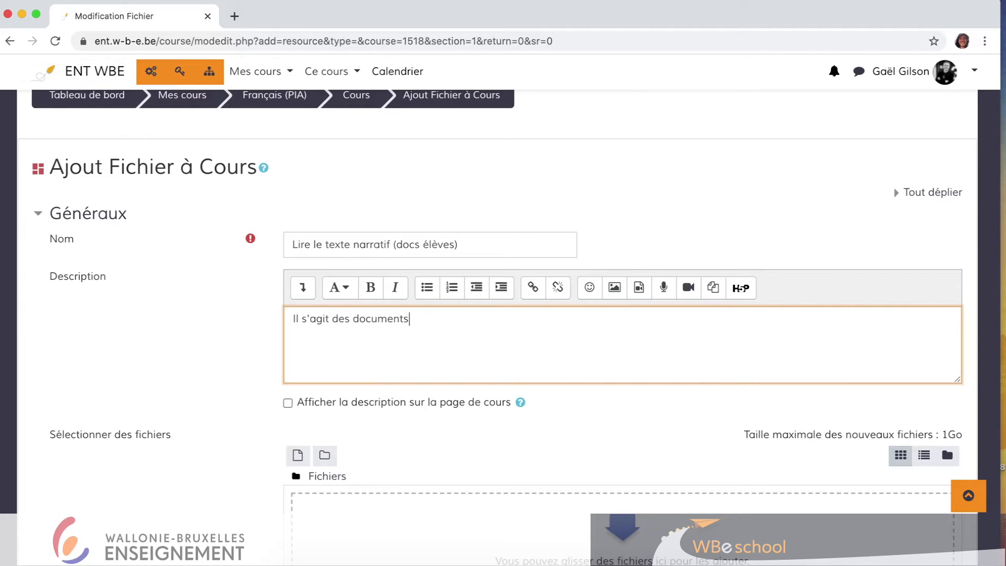
type(" du chapitre 1")
scroll(250, 347, "down", 1)
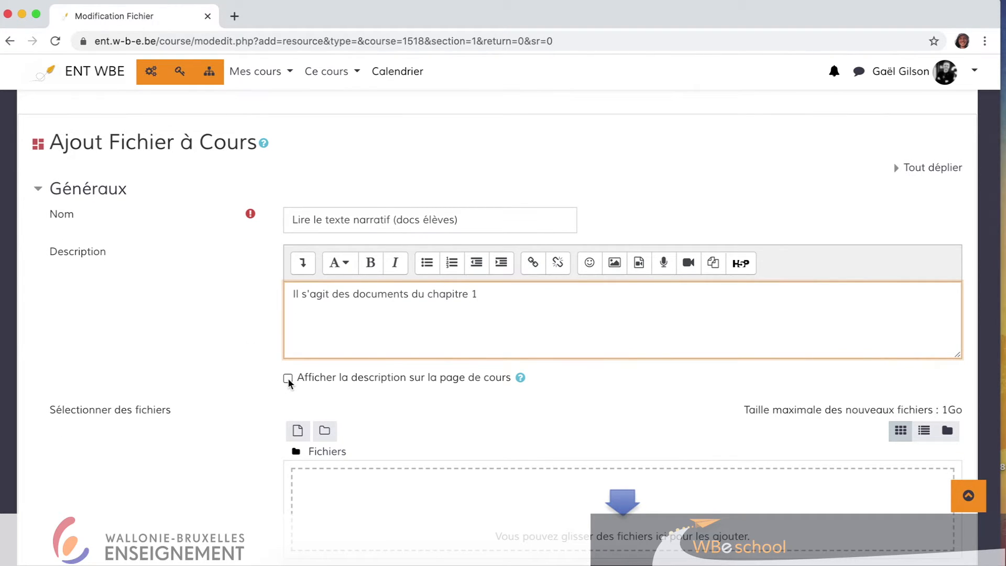
left_click(287, 379)
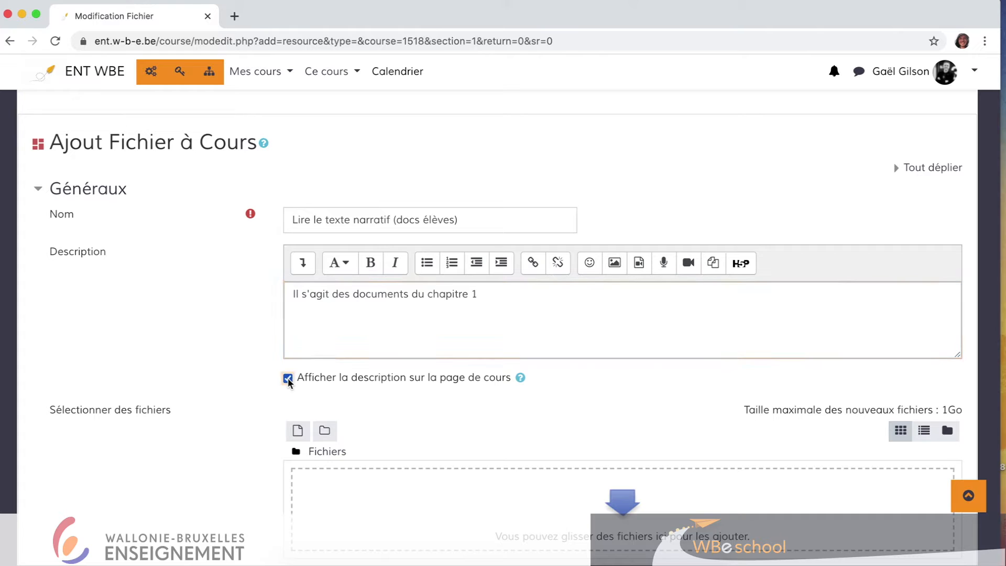
left_click(518, 303)
type(".")
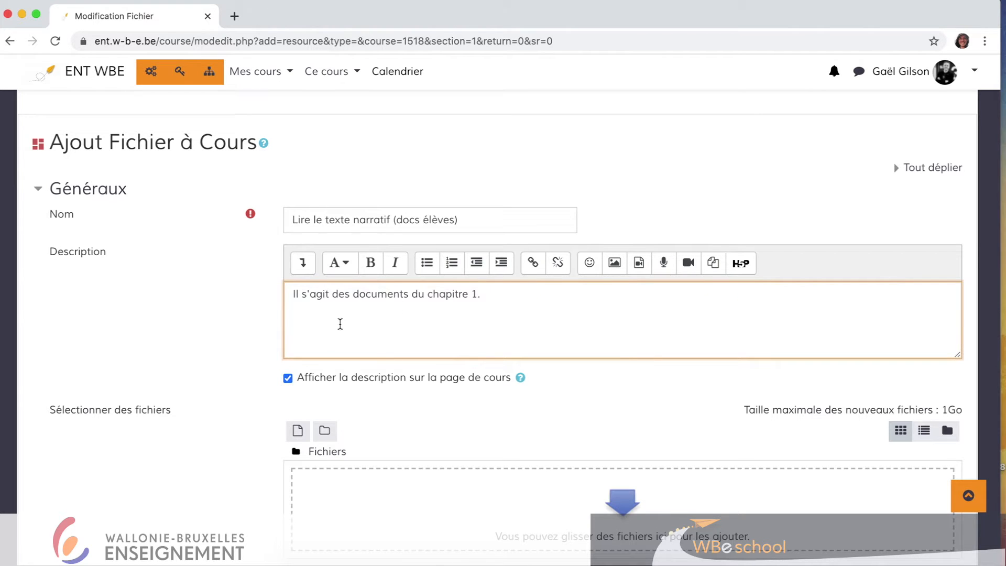
Upload the file 'Lire un texte narratif.pdf' from the Downloads folder to the resource.
scroll(340, 323, "down", 2)
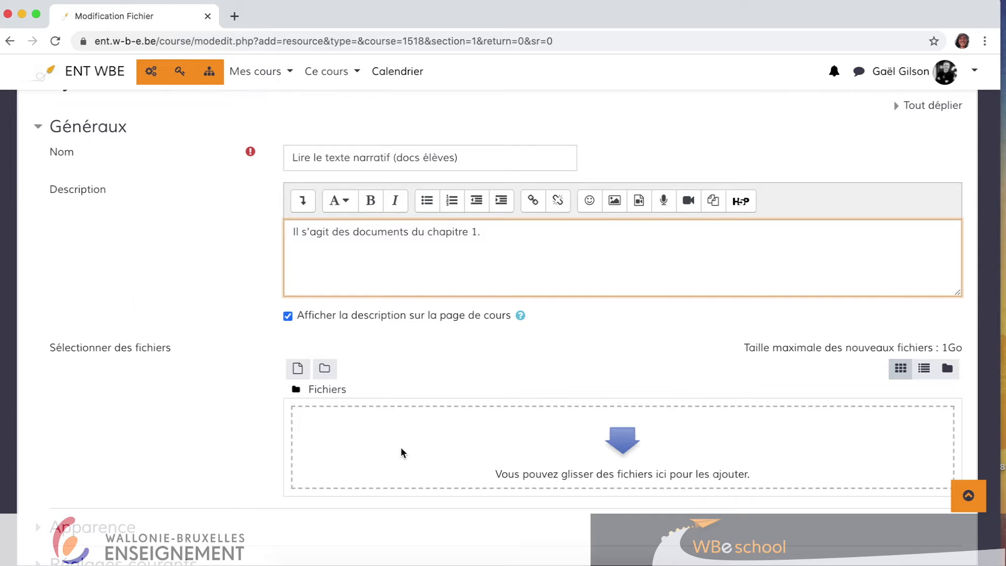
left_click(298, 369)
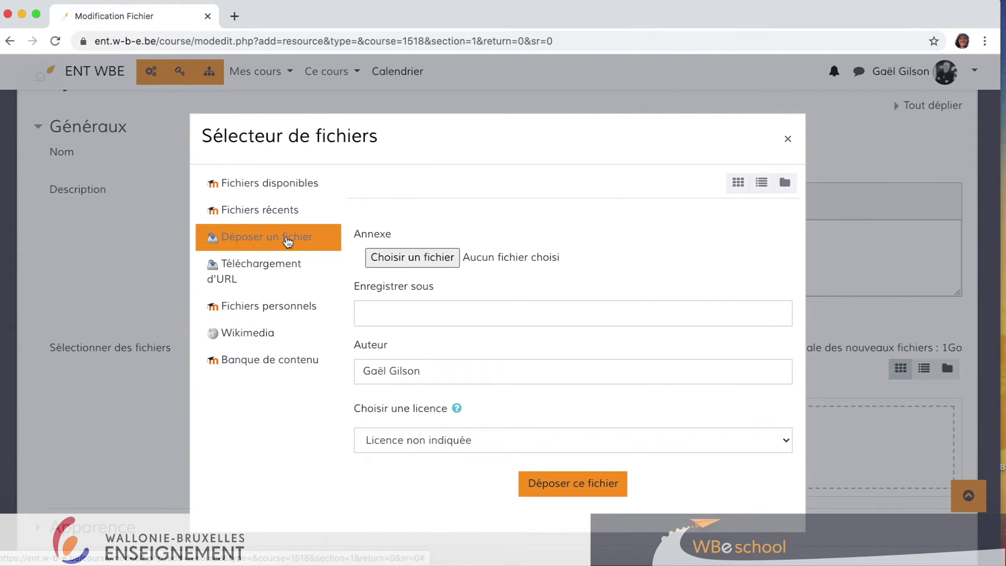
left_click(411, 258)
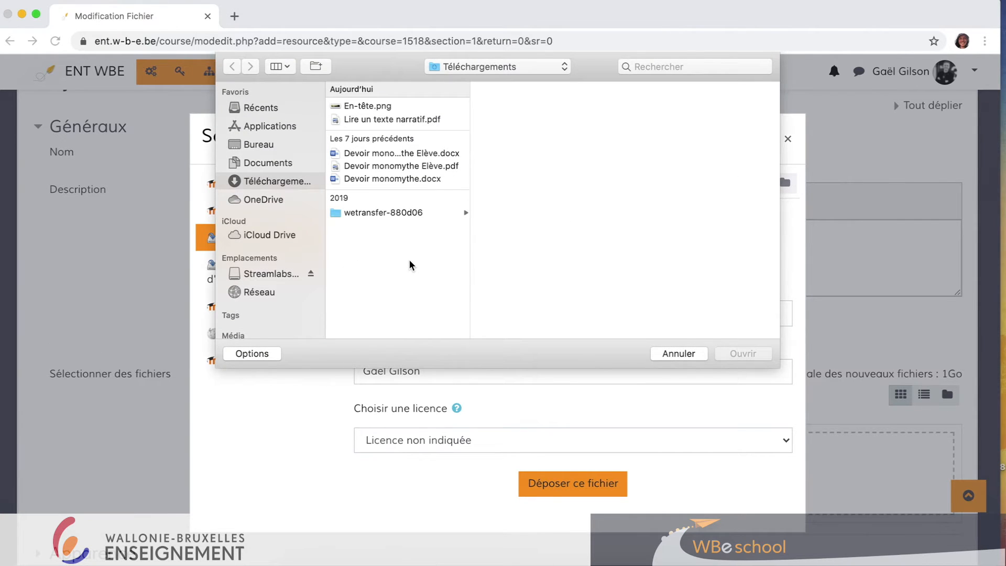
double_click(408, 120)
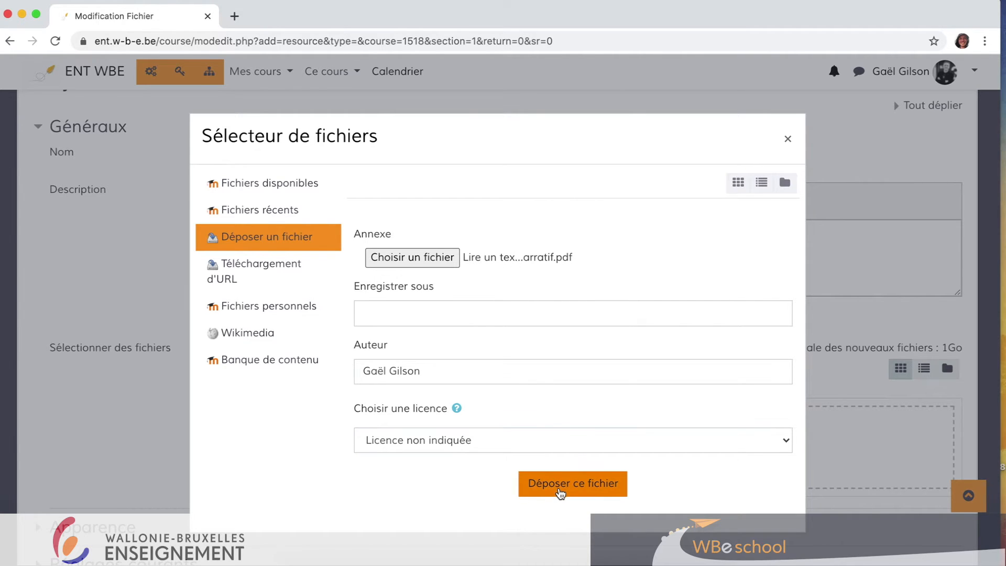
left_click(561, 492)
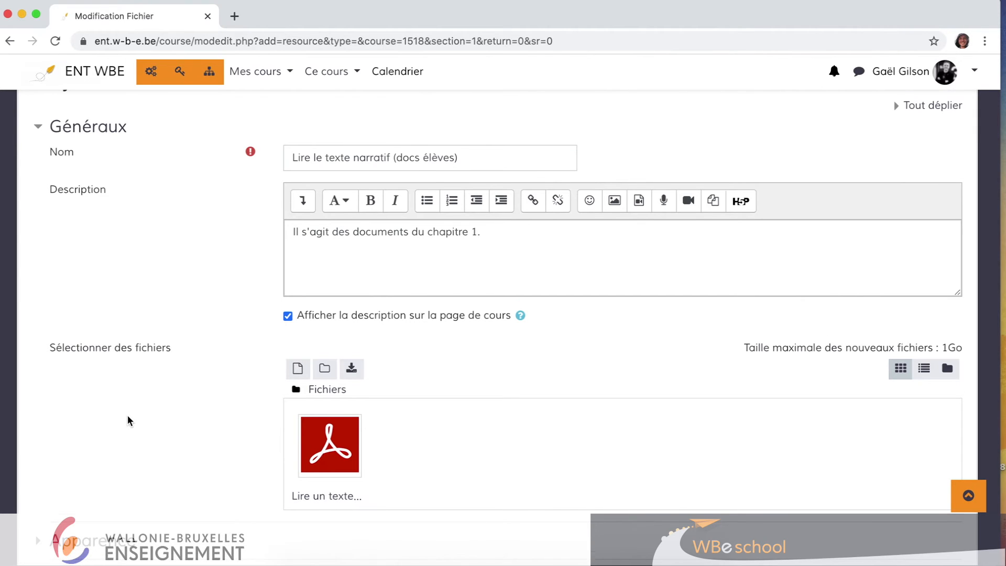
Set the resource's availability to 'Cacher pour les étudiants' under common settings.
scroll(128, 415, "down", 4)
scroll(127, 415, "down", 1)
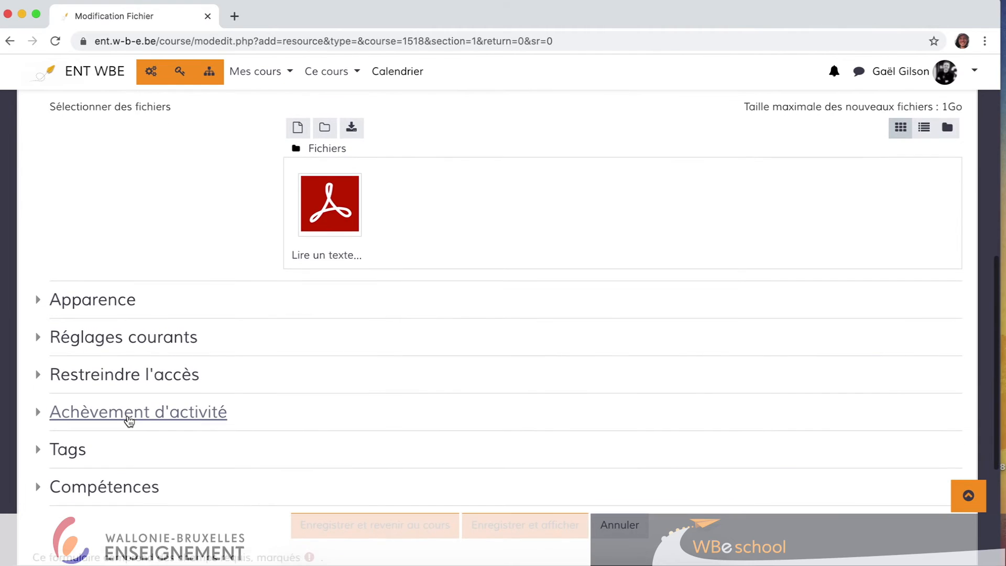
scroll(127, 415, "down", 1)
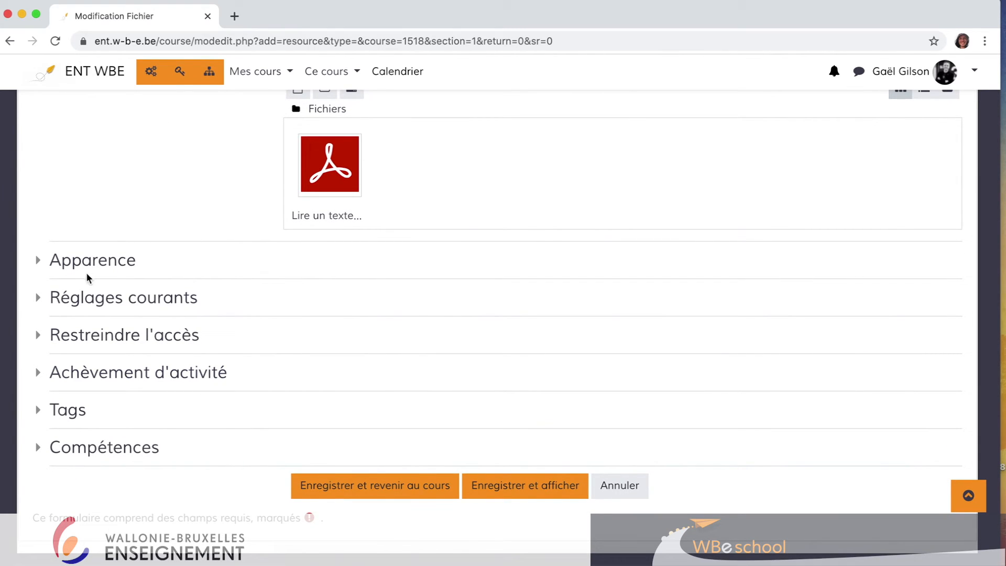
left_click(41, 299)
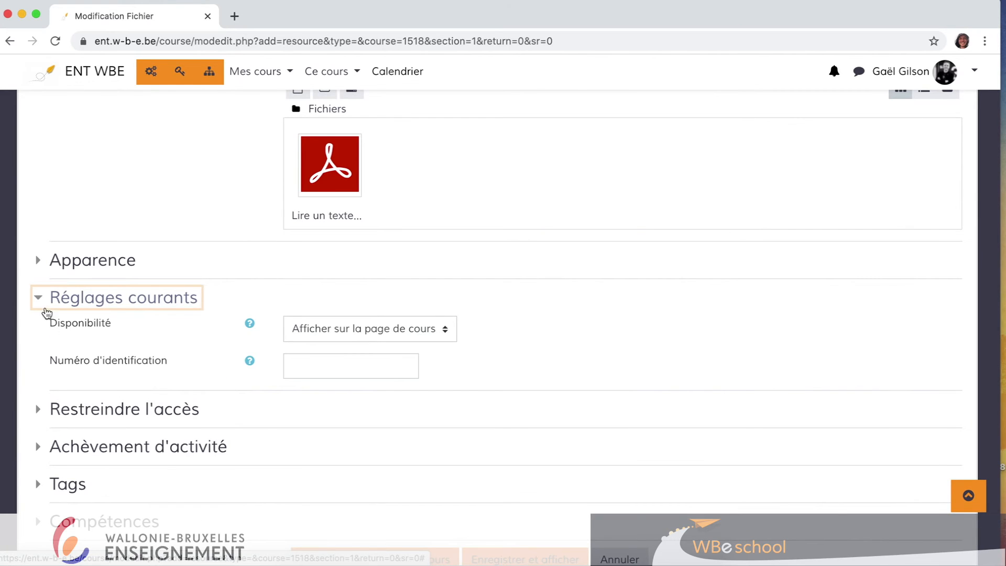
left_click(348, 330)
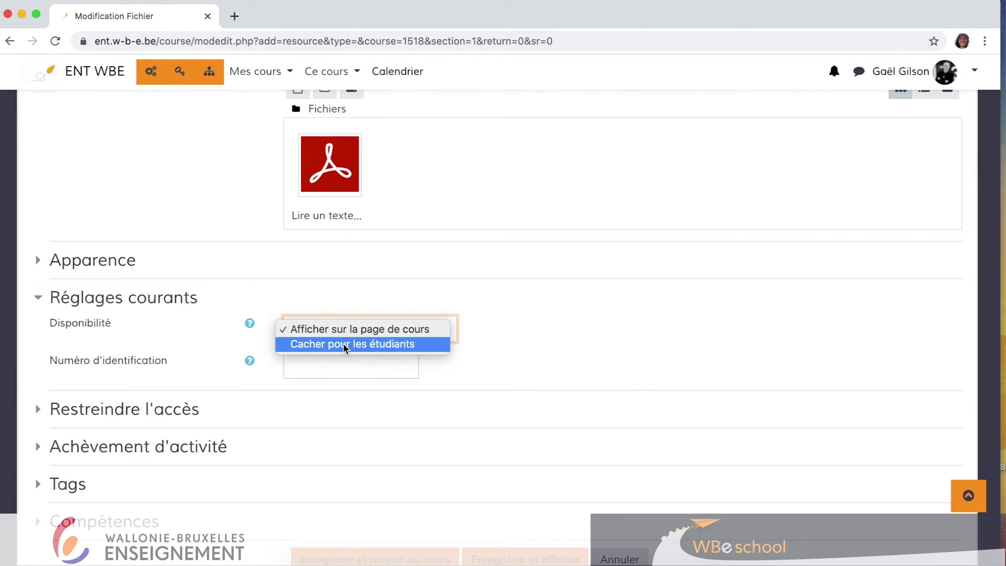
left_click(344, 345)
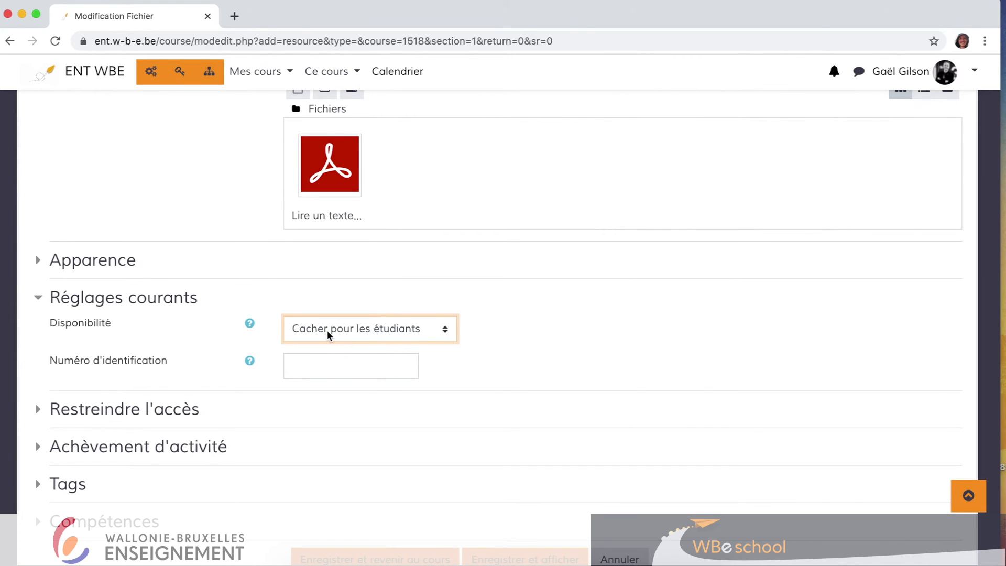
Save the resource, return to the course, and make the resource visible to students.
scroll(326, 329, "down", 3)
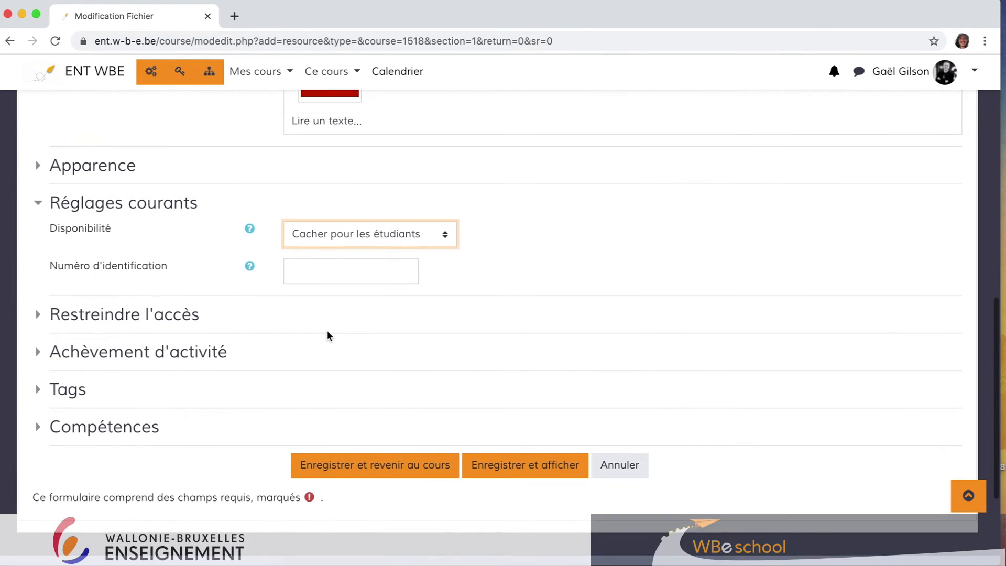
left_click(372, 475)
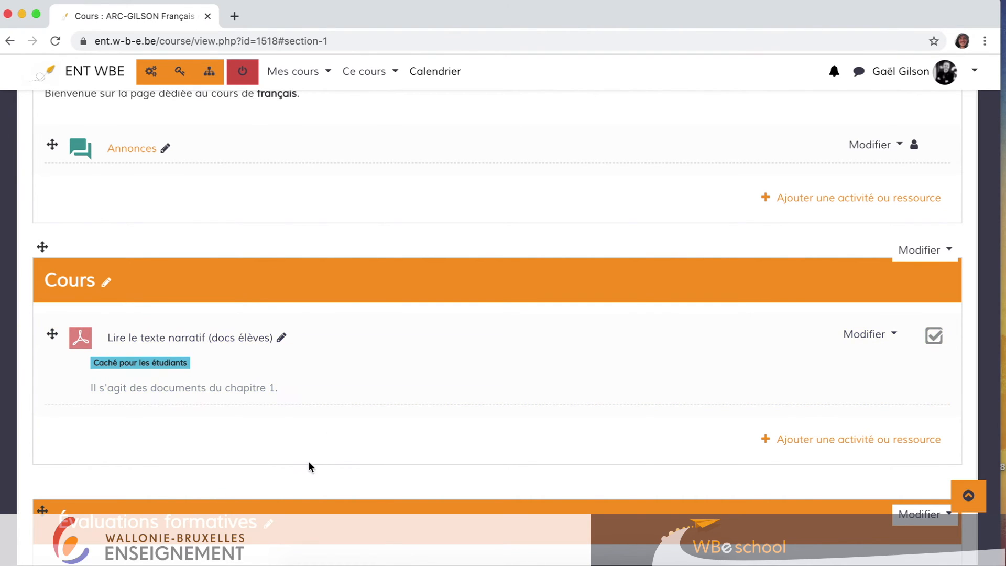
left_click(867, 336)
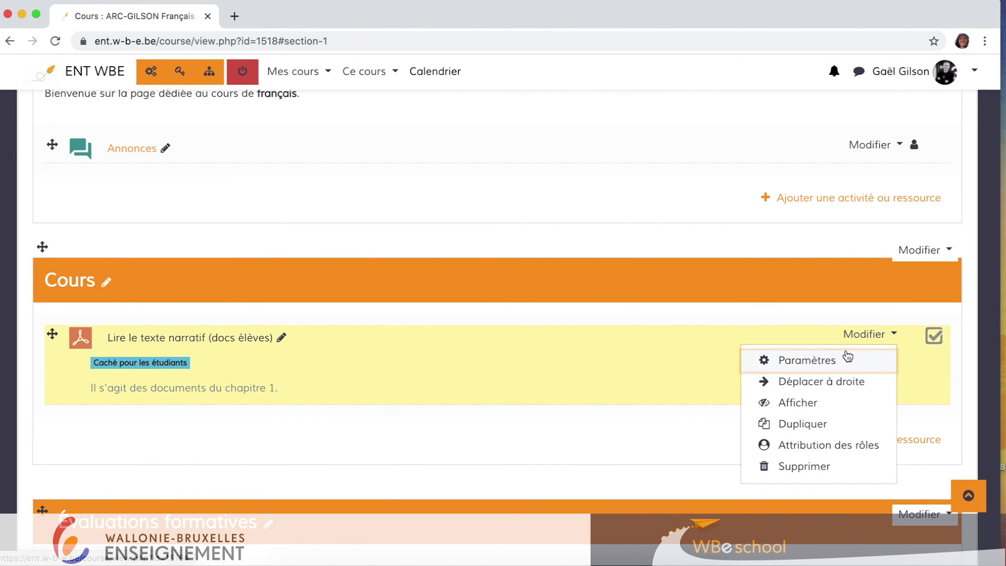
left_click(807, 402)
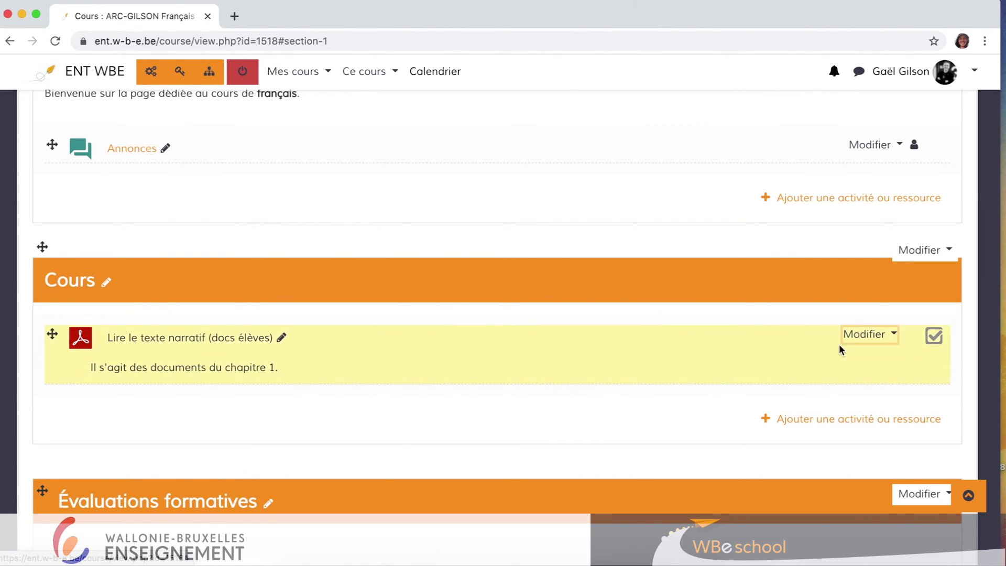
Reopen the resource's settings and examine the uploaded PDF's file details.
left_click(855, 342)
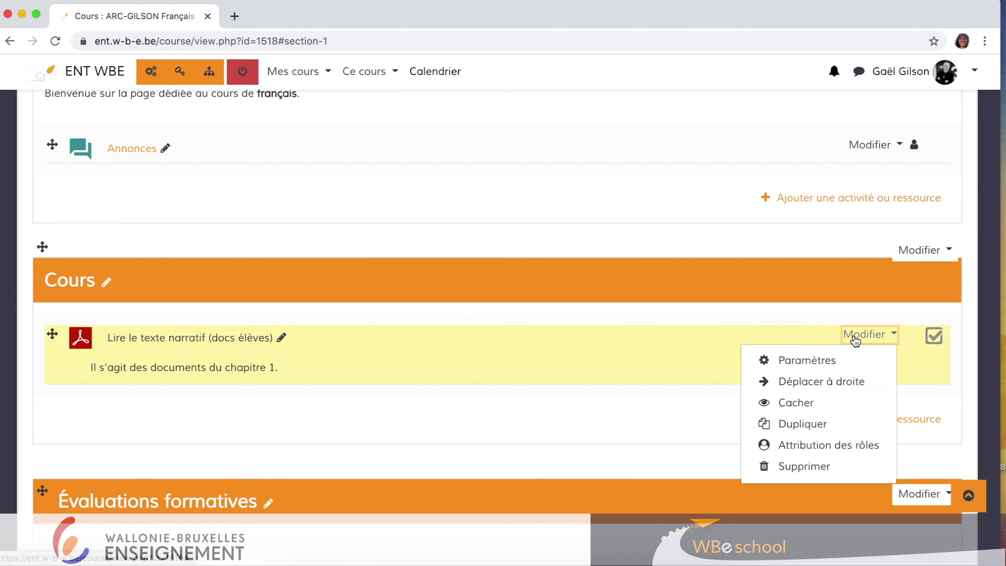
left_click(810, 360)
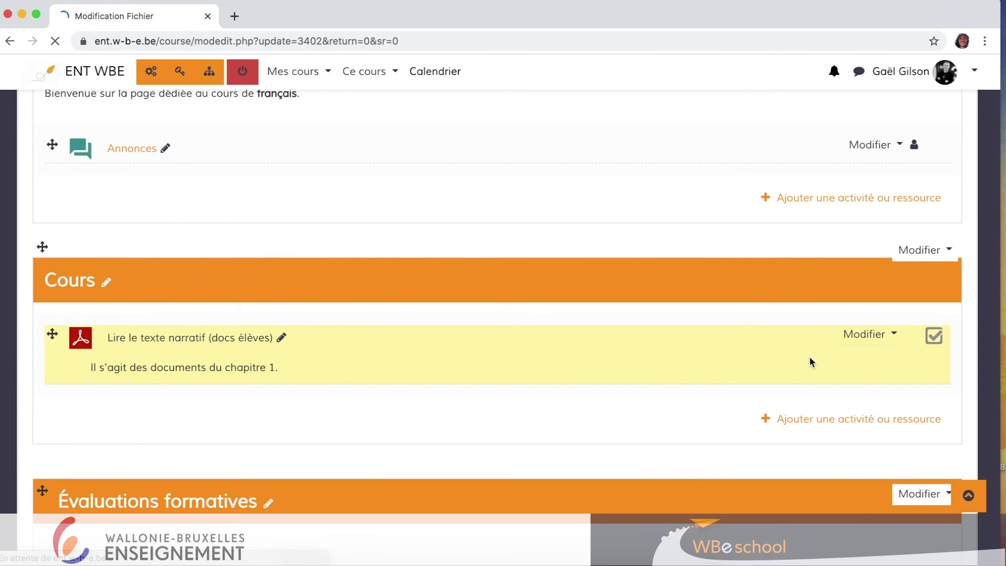
scroll(810, 358, "down", 6)
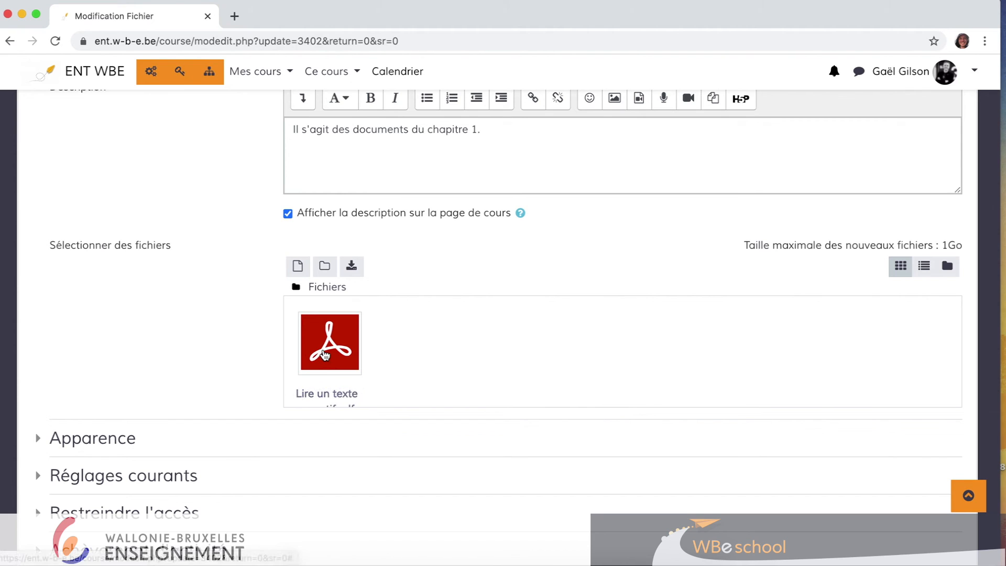
left_click(340, 352)
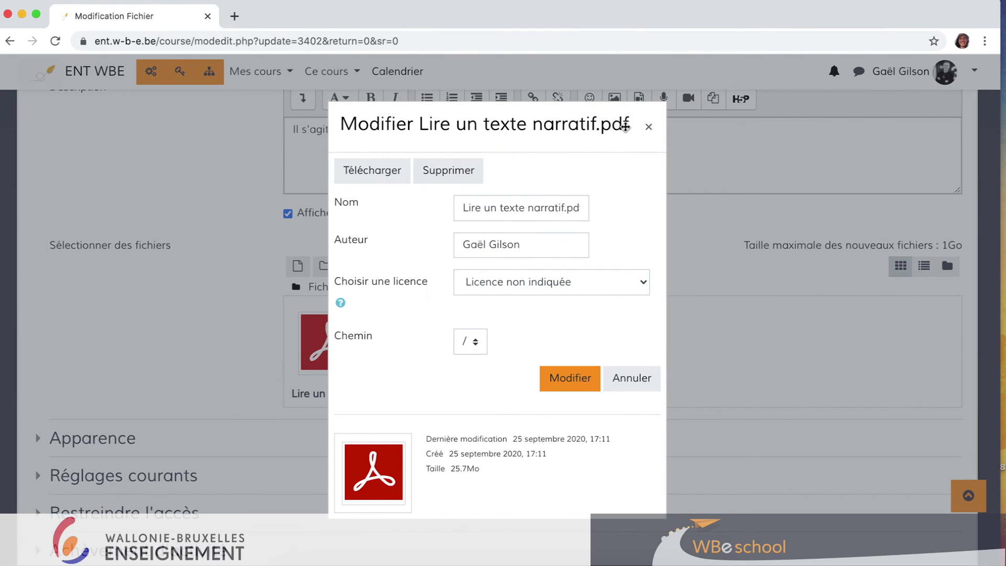
left_click(651, 126)
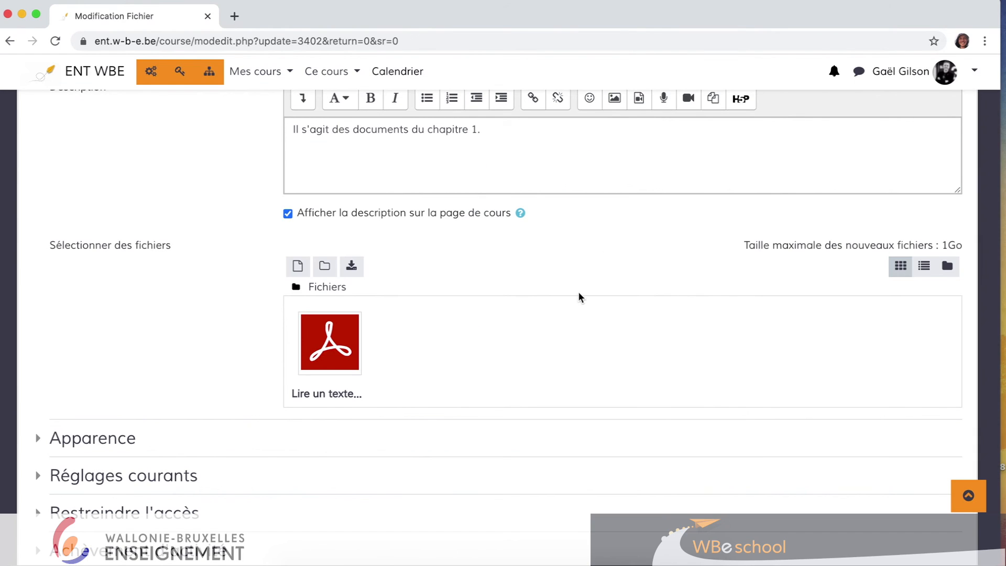